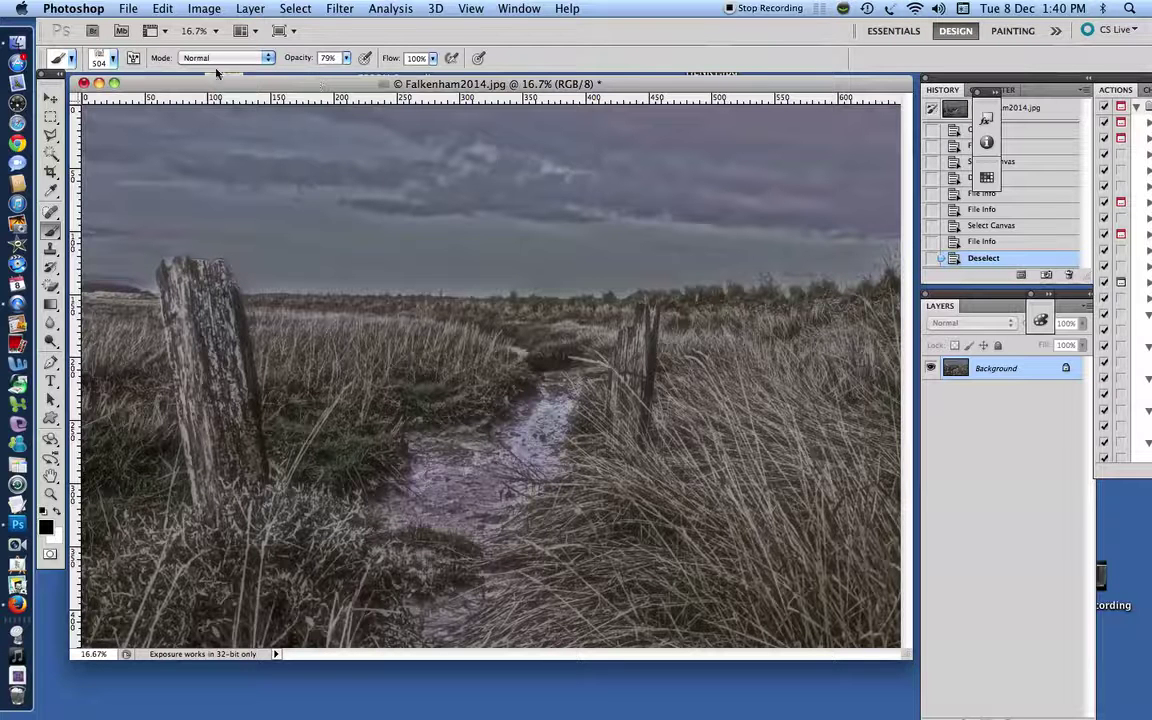
# Open the File menu for the Falkenham2014.jpg photo
pyautogui.click(129, 9)
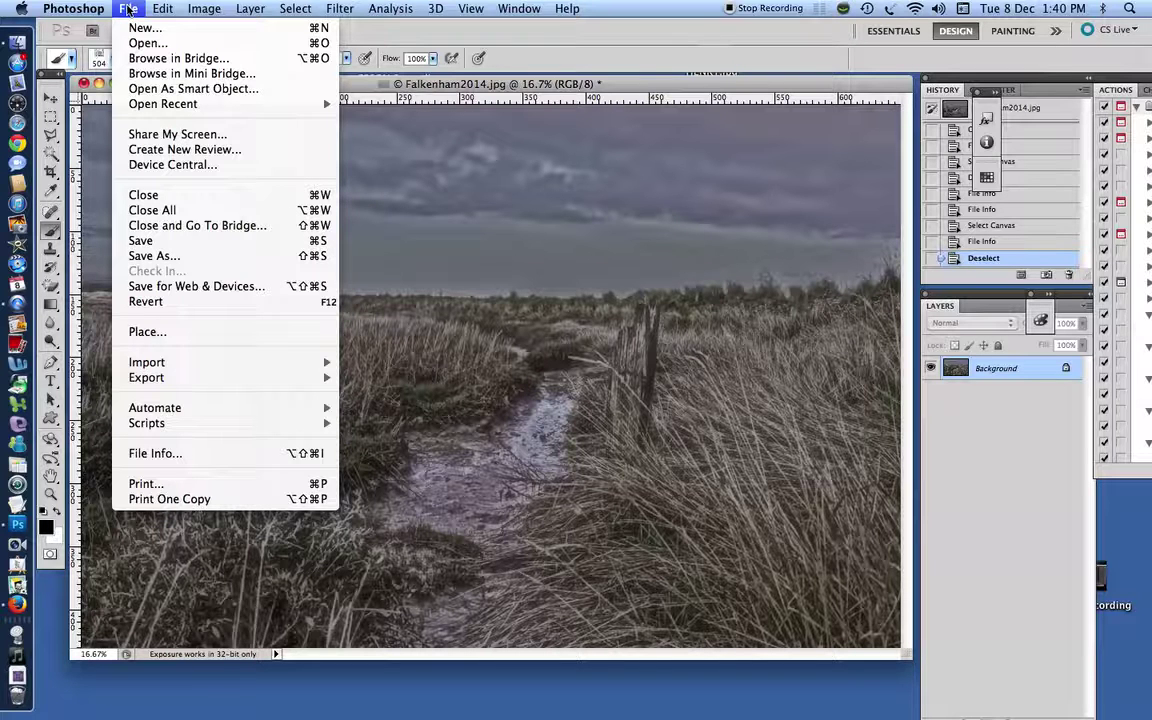
# Open File Info for Falkenham2014.jpg and move focus to the copyright status field
pyautogui.click(153, 453)
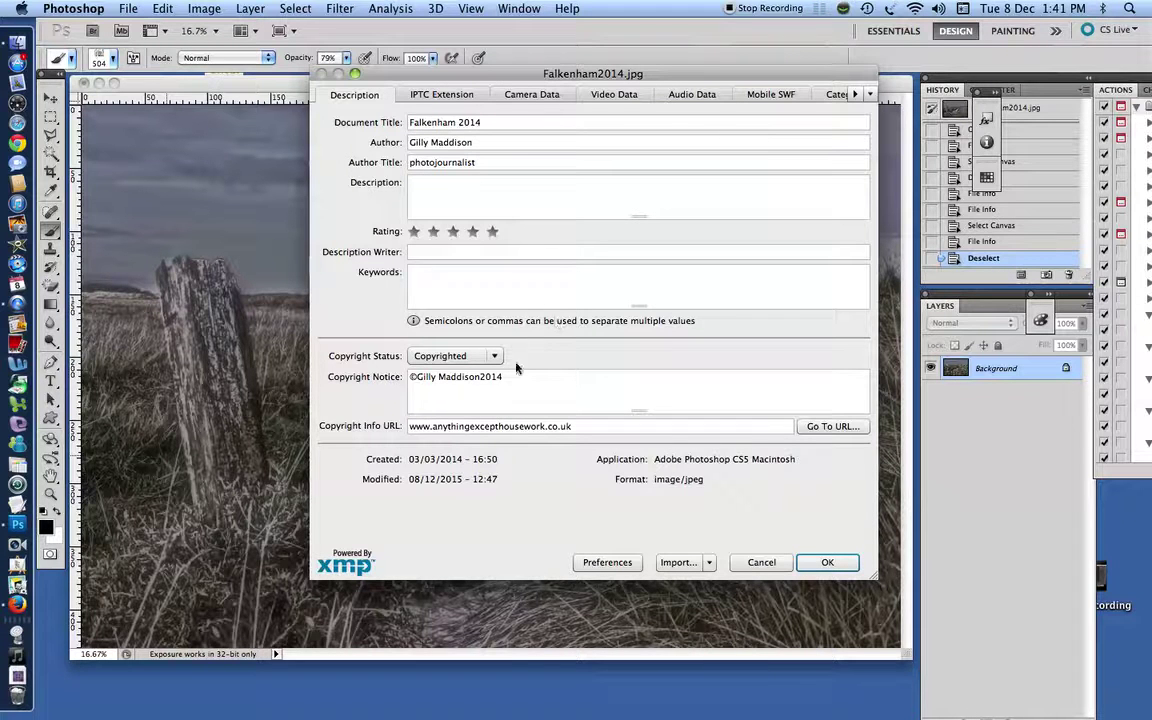
pyautogui.press('Tab')
# Show the Camera Data panel with the NIKON D7000, 1/100 sec, f/8 details
pyautogui.click(529, 95)
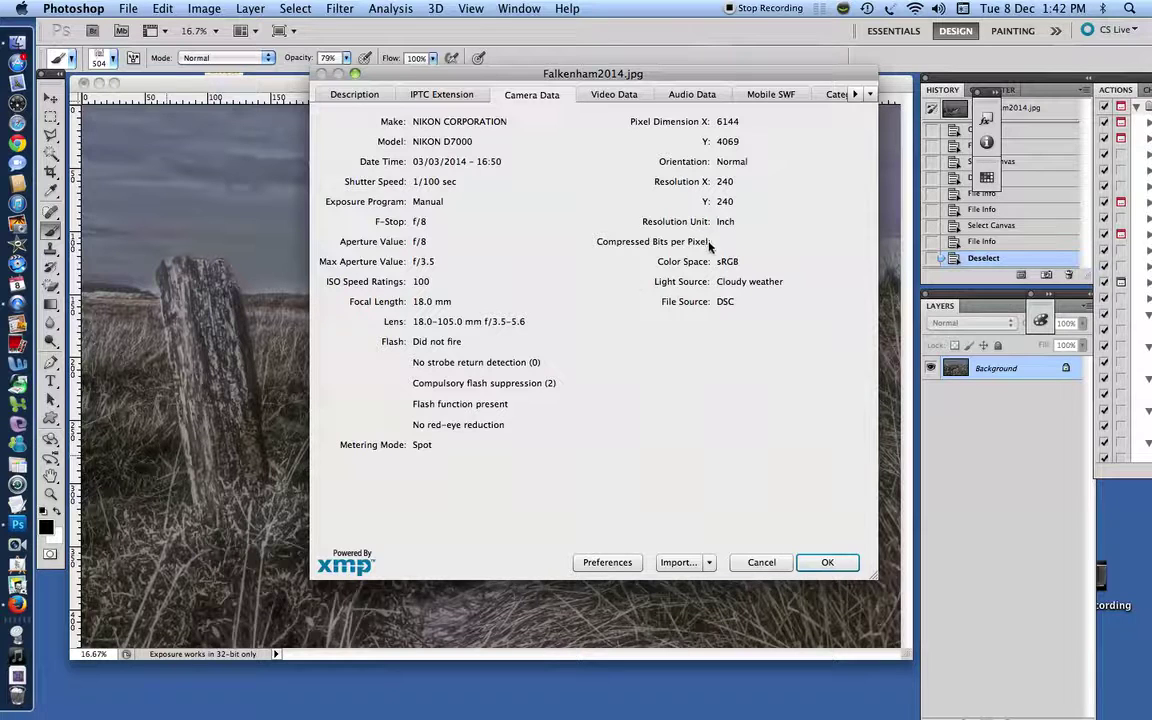
# Browse the panel list, Description and Camera Data, then close File Info with OK
pyautogui.click(870, 95)
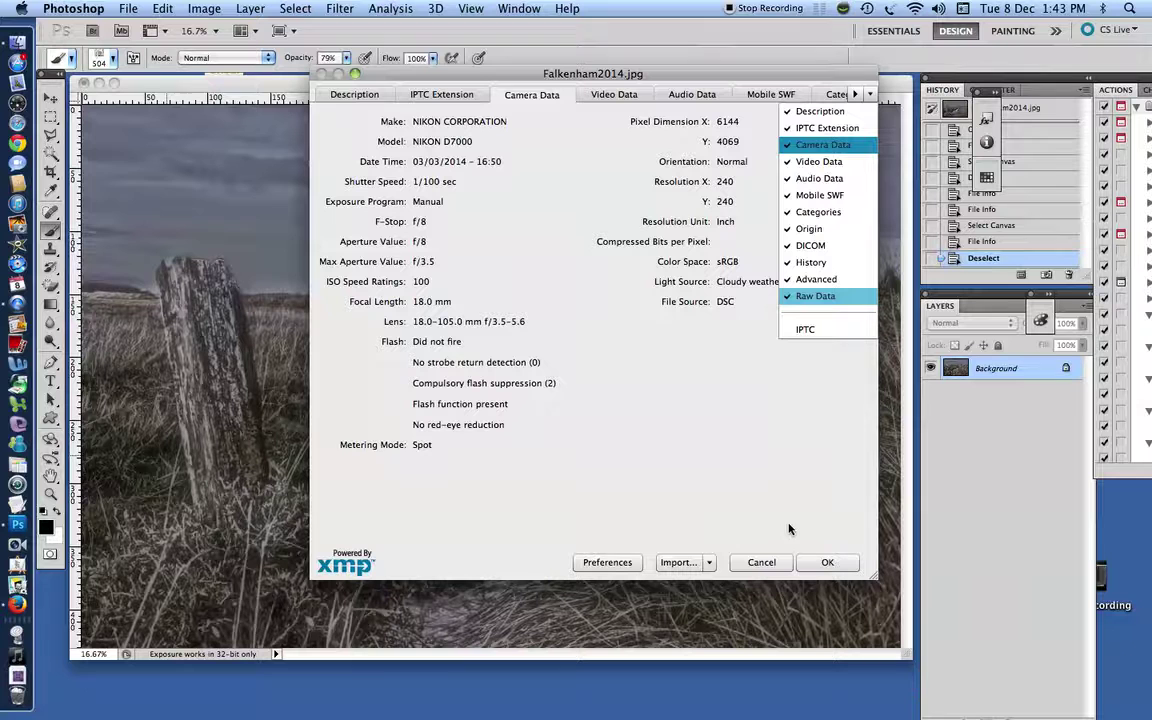
pyautogui.click(355, 95)
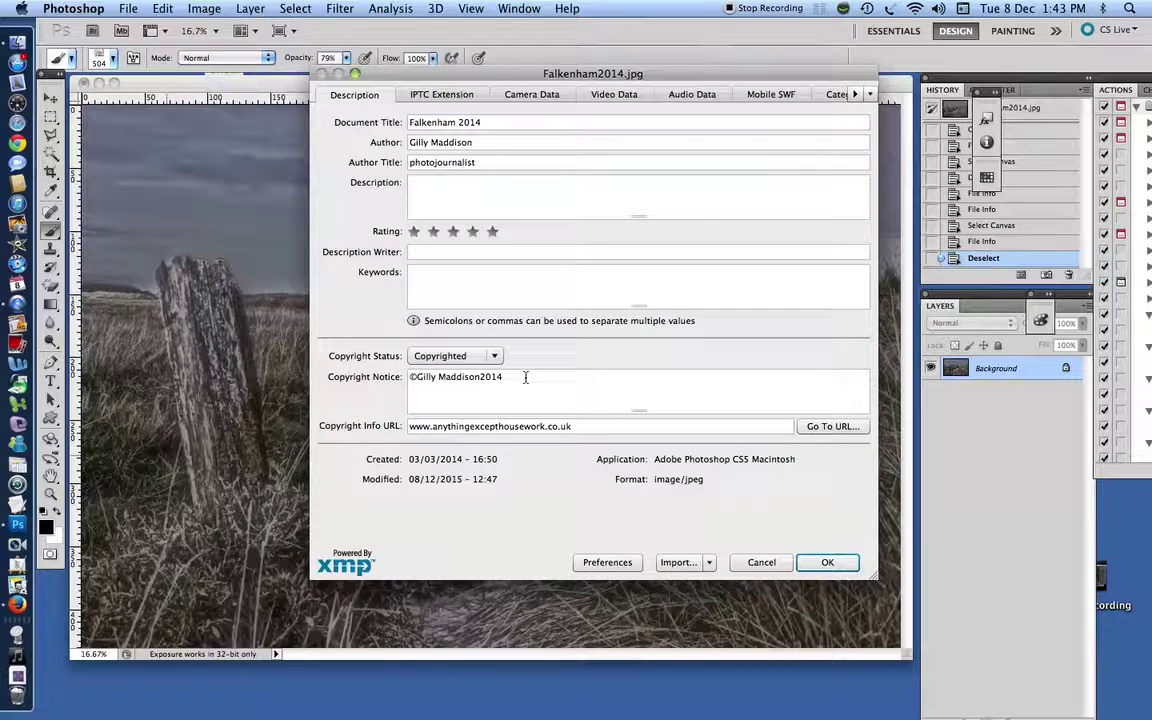
pyautogui.click(550, 96)
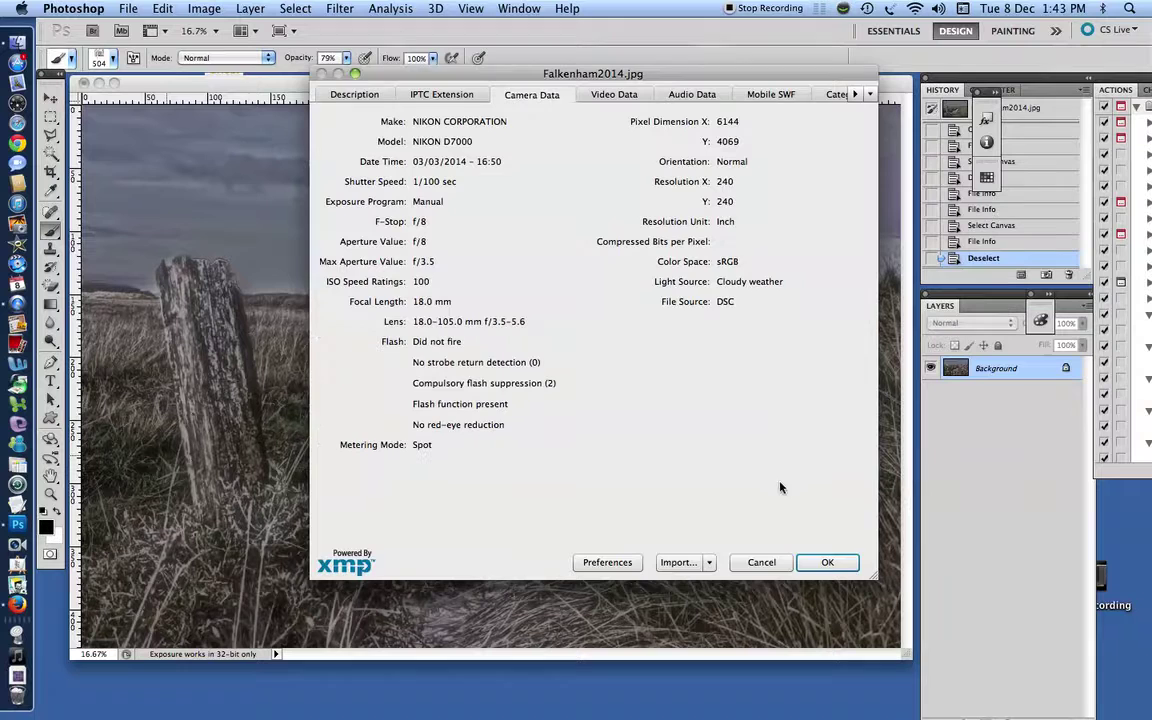
pyautogui.click(830, 563)
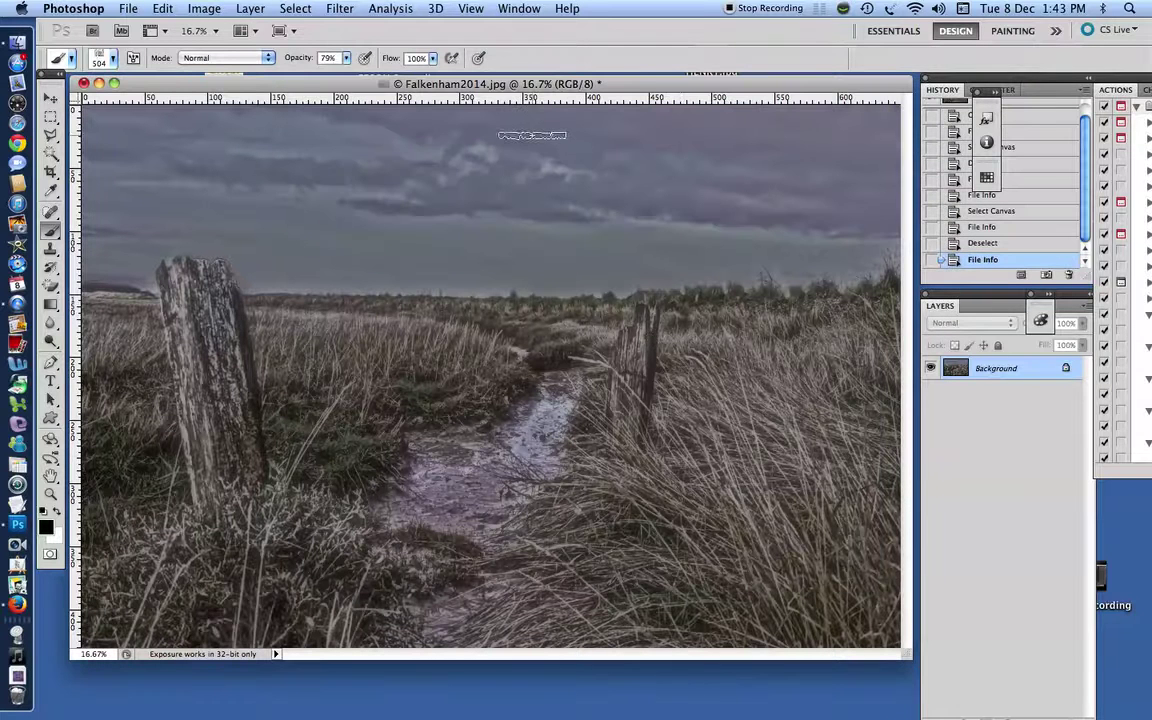
# Select the entire Falkenham photo and copy it to the clipboard
pyautogui.click(308, 8)
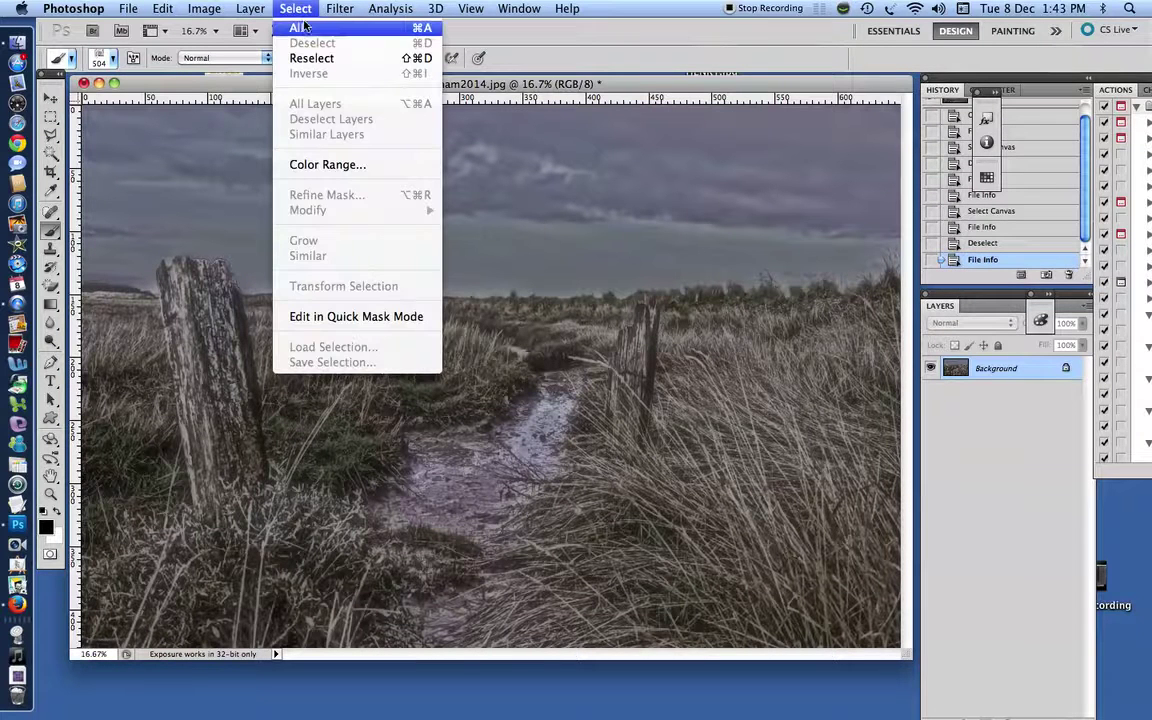
pyautogui.click(299, 34)
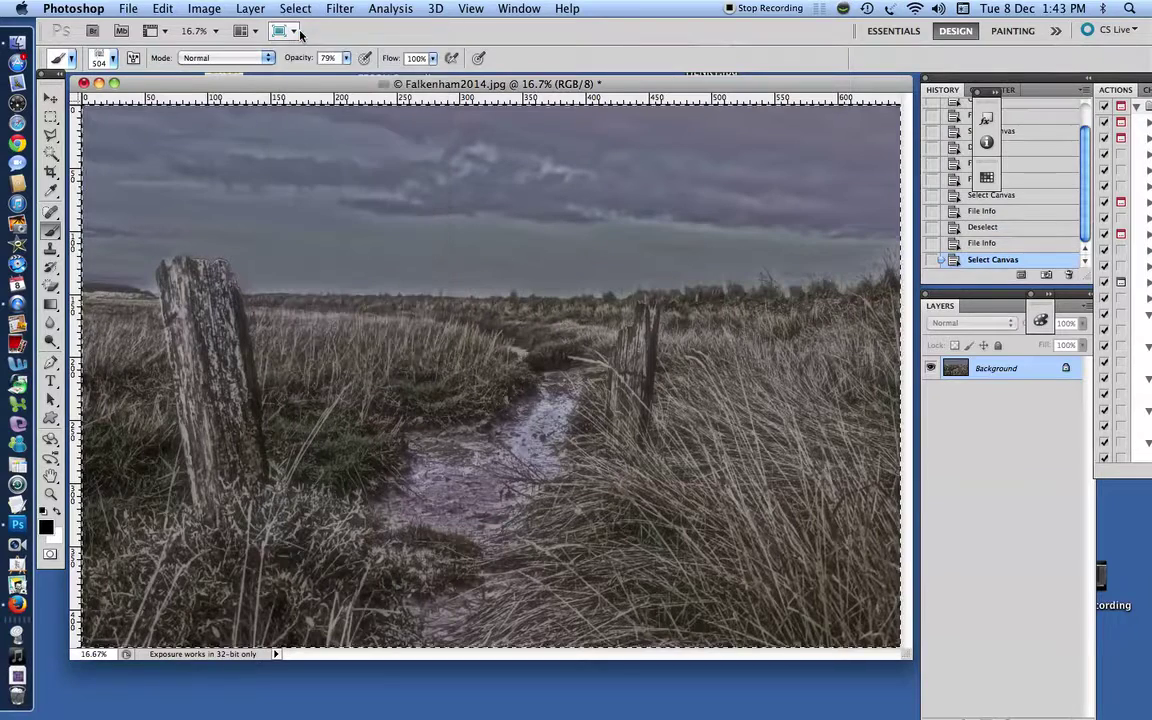
pyautogui.click(162, 8)
pyautogui.click(180, 134)
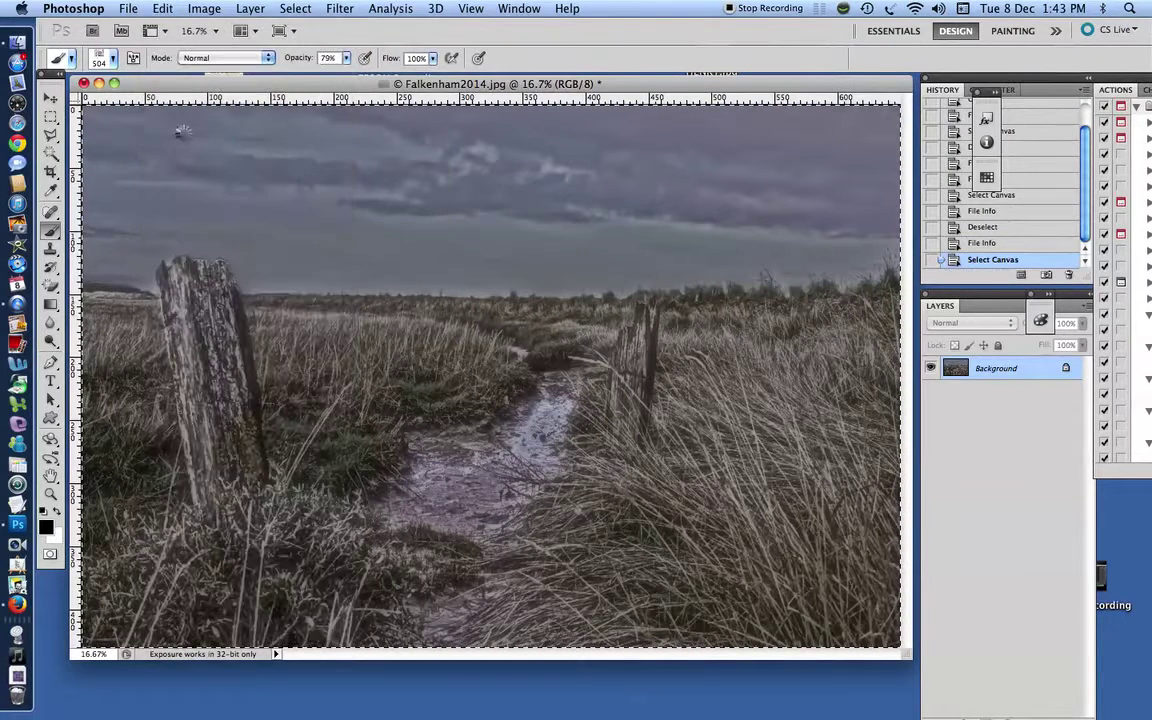
# Create a new 6144 × 4069 pixel document, Untitled-1, from the Clipboard preset
pyautogui.click(133, 9)
pyautogui.click(139, 29)
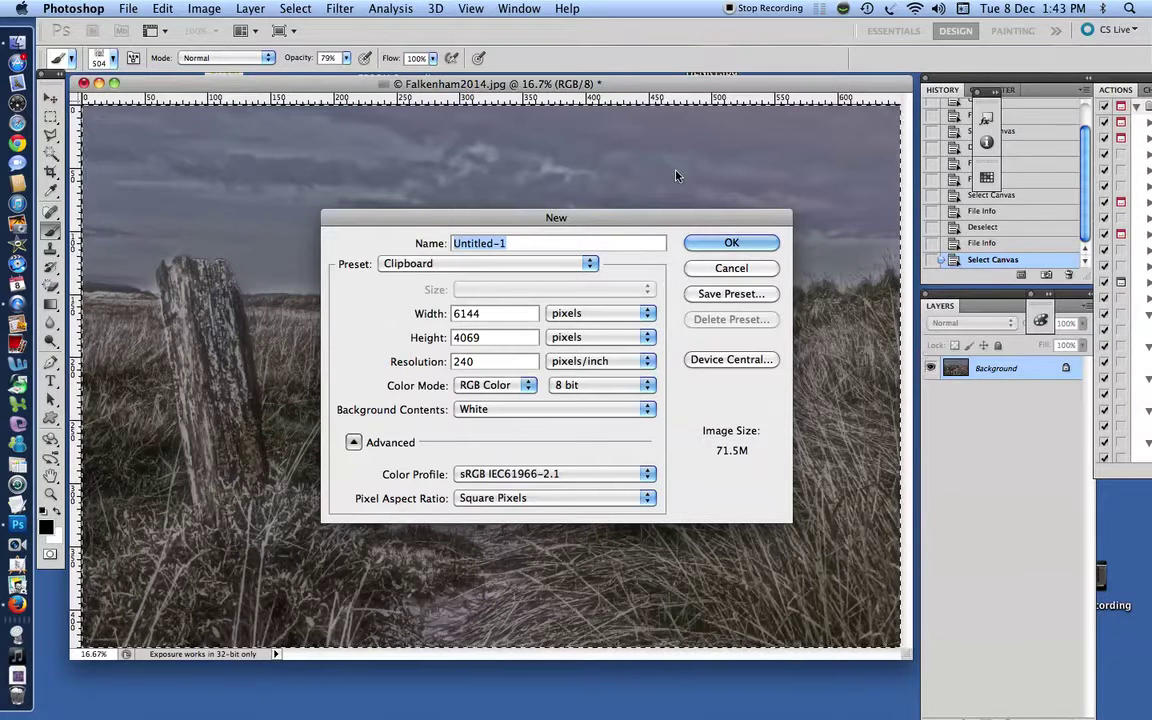
pyautogui.click(728, 243)
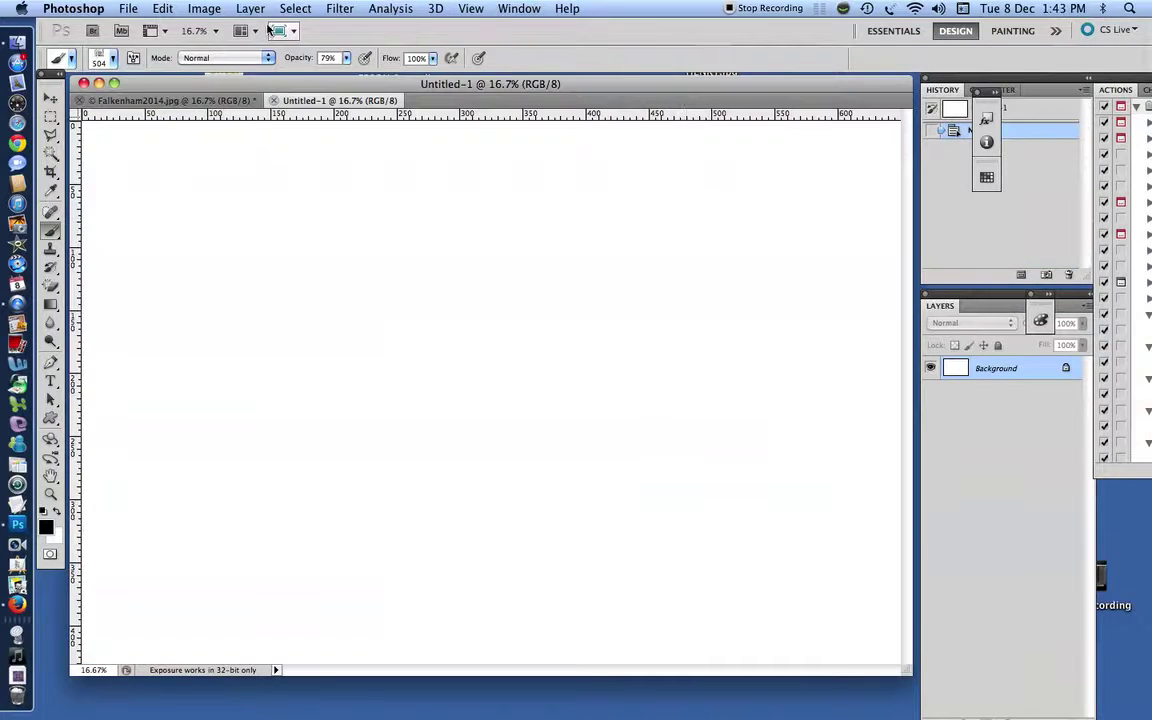
# Paste the copied Falkenham photo into Untitled-1 and flatten it to a single Background layer
pyautogui.click(166, 8)
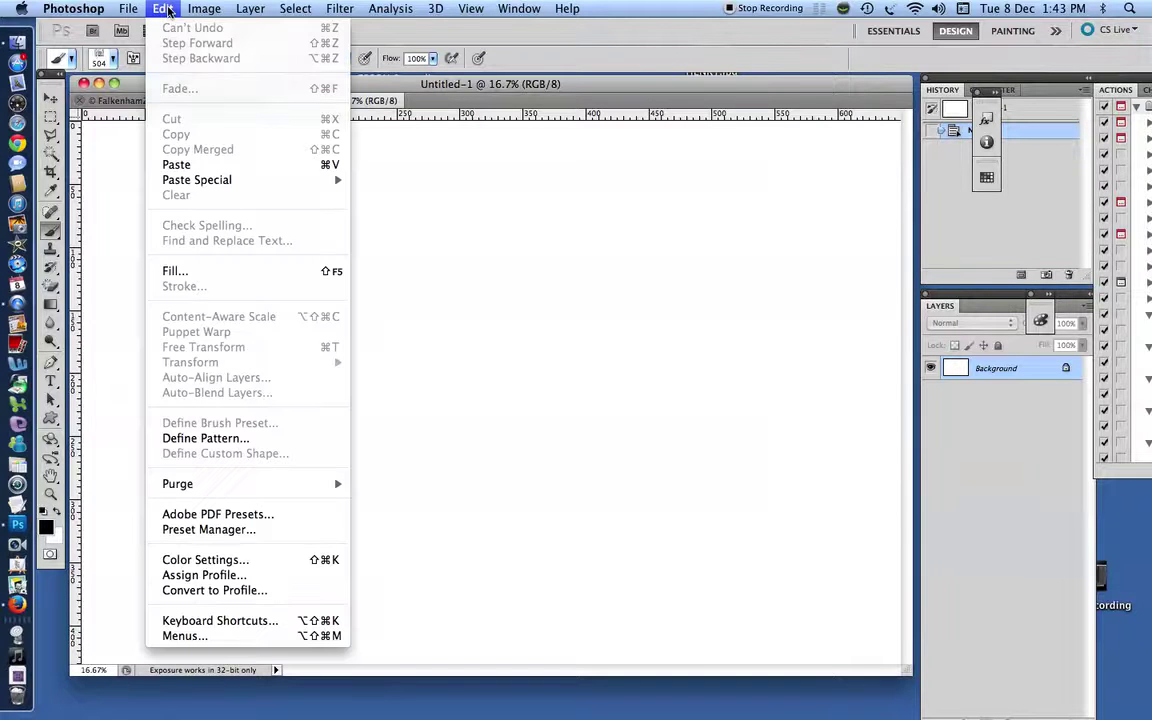
pyautogui.click(178, 165)
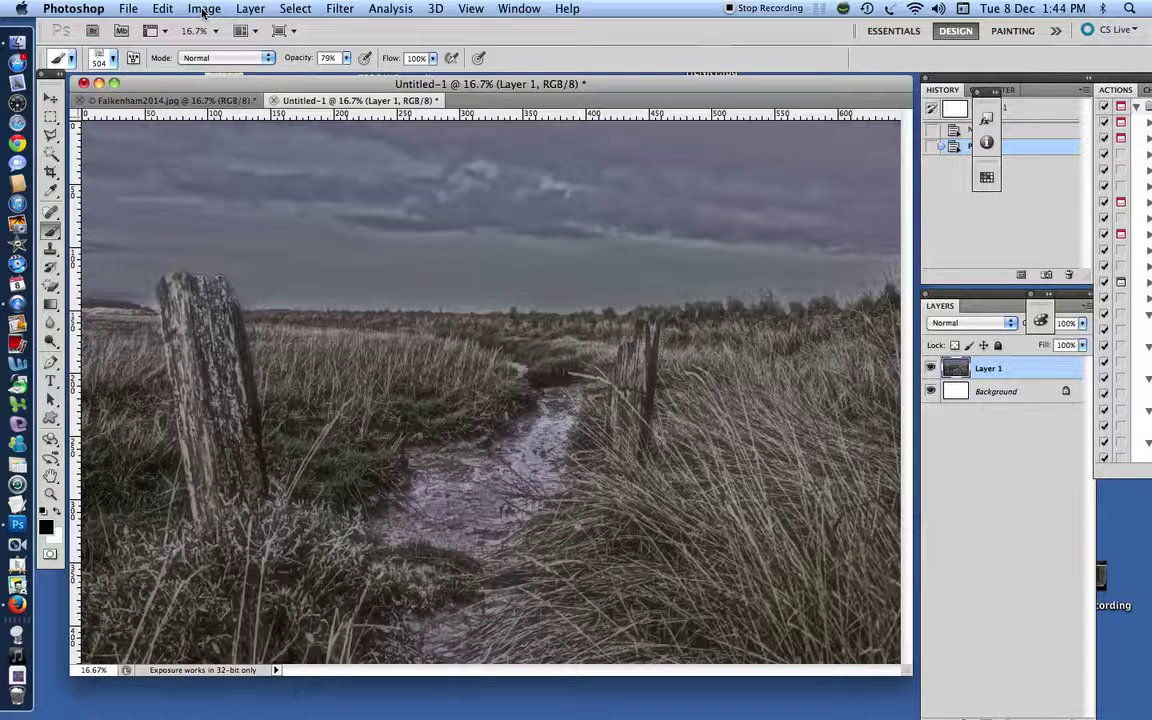
pyautogui.click(247, 9)
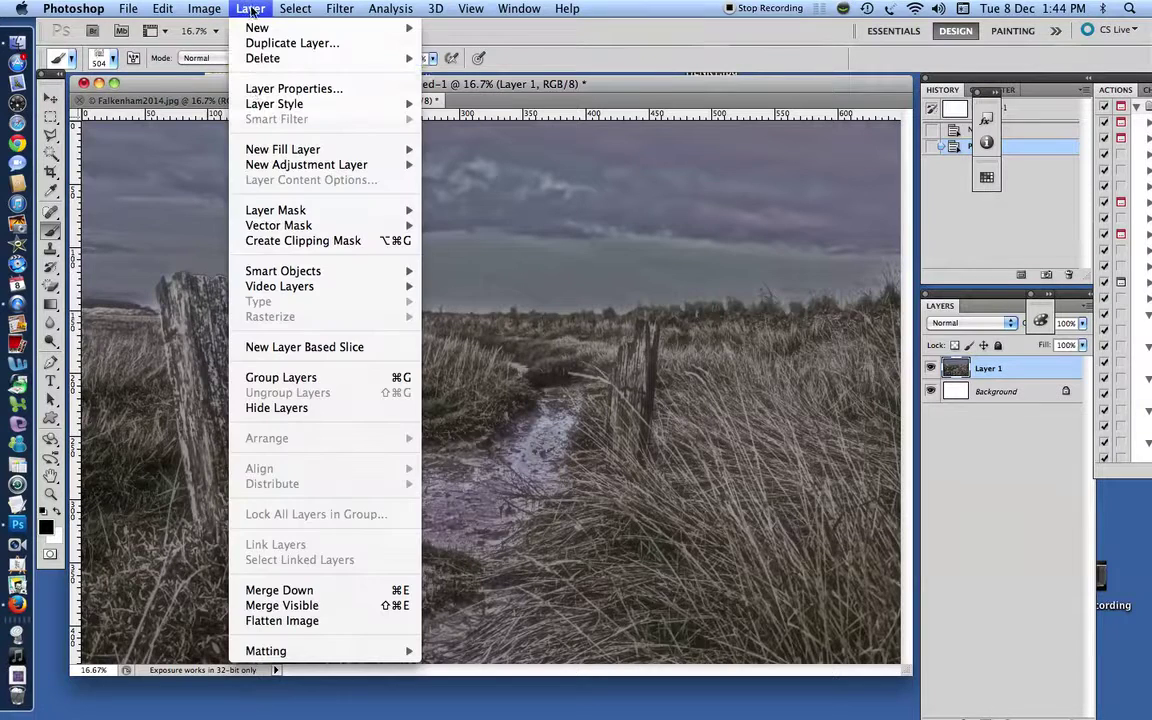
pyautogui.click(294, 621)
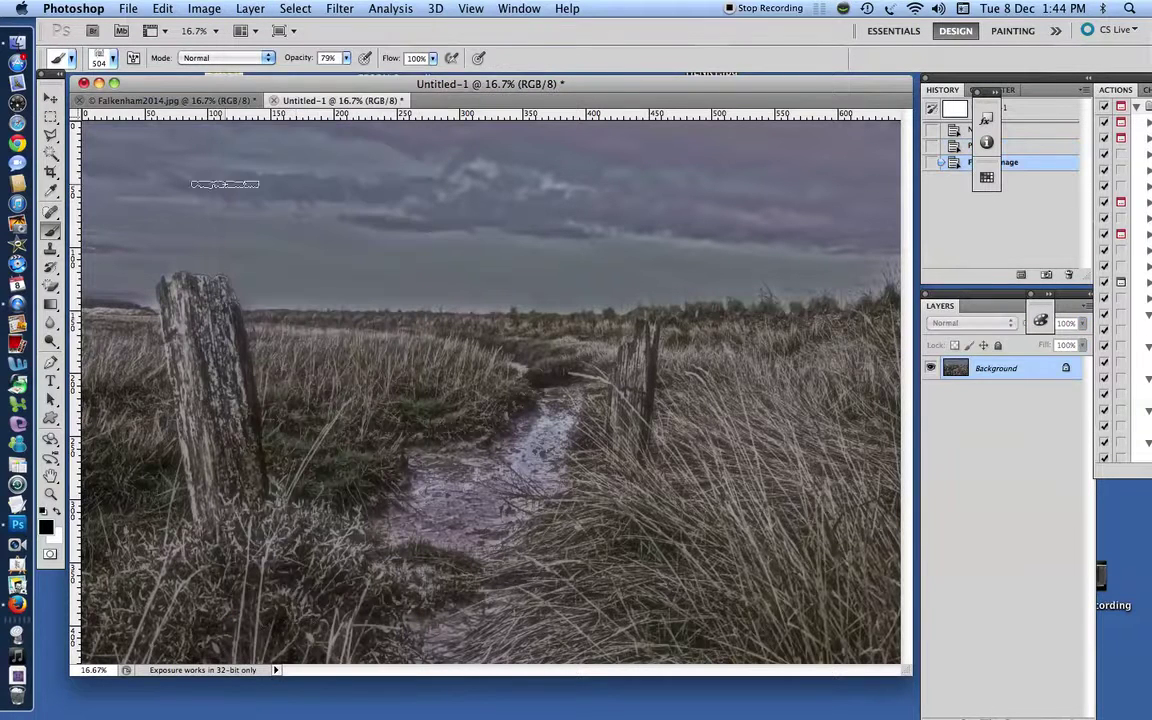
# Open Untitled-1's File Info on the blank Description panel and show the panel list
pyautogui.click(128, 9)
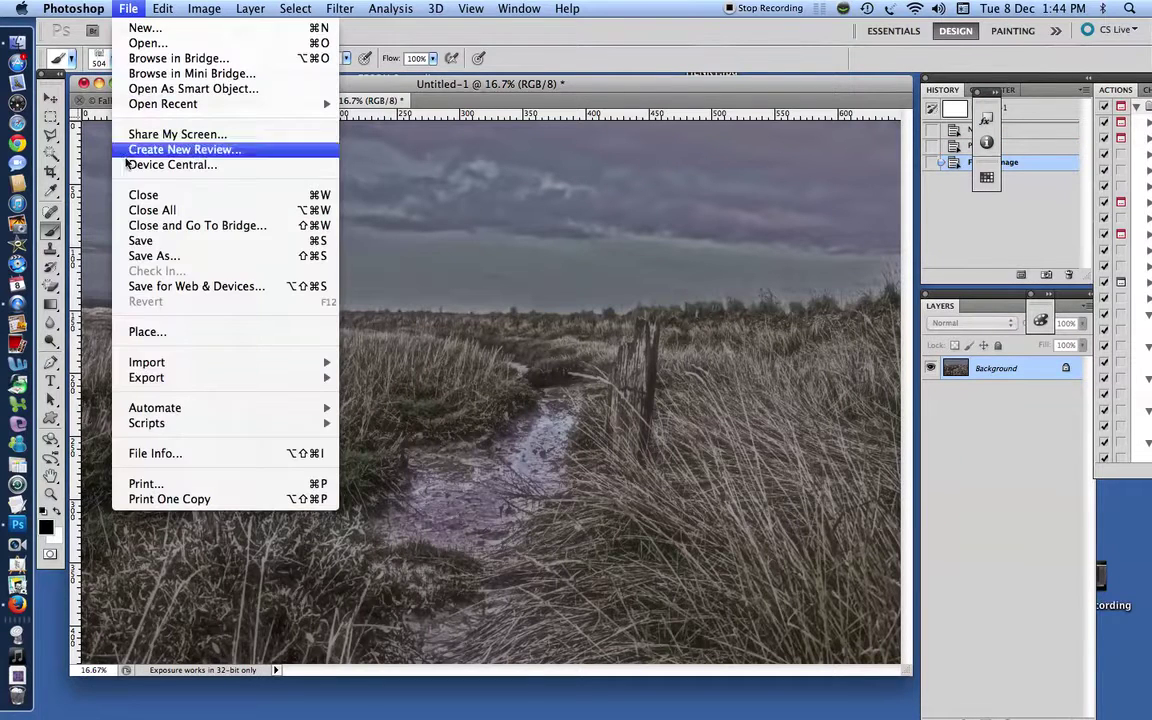
pyautogui.click(155, 454)
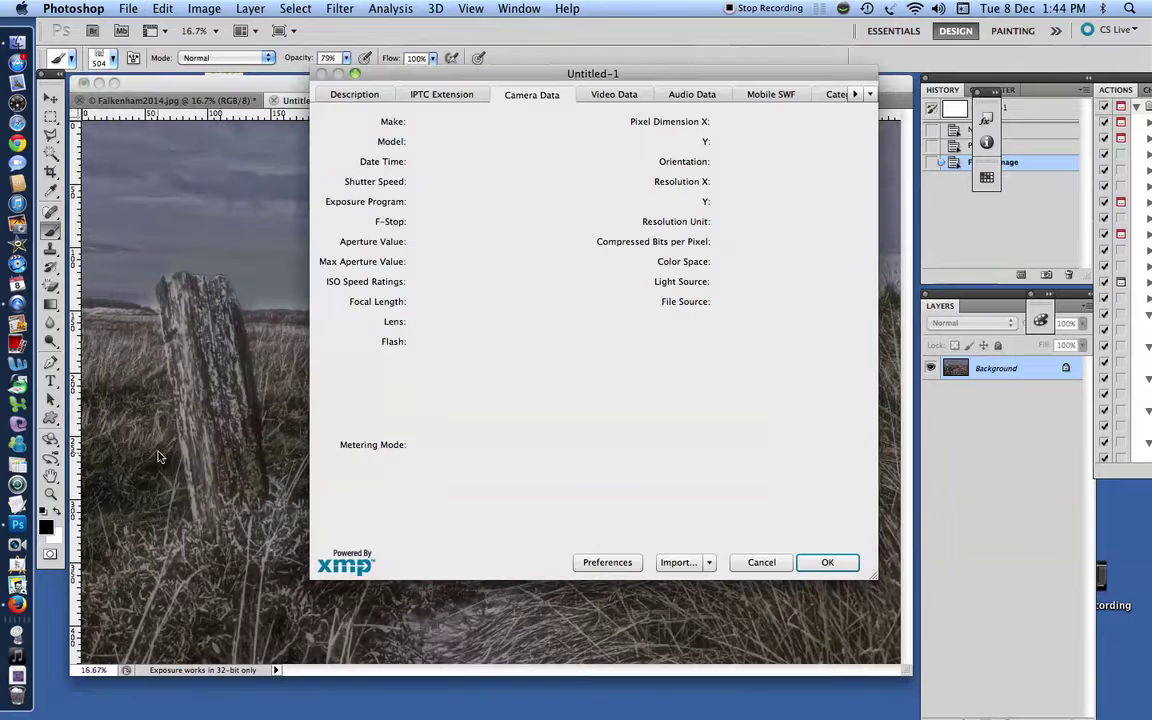
pyautogui.click(368, 95)
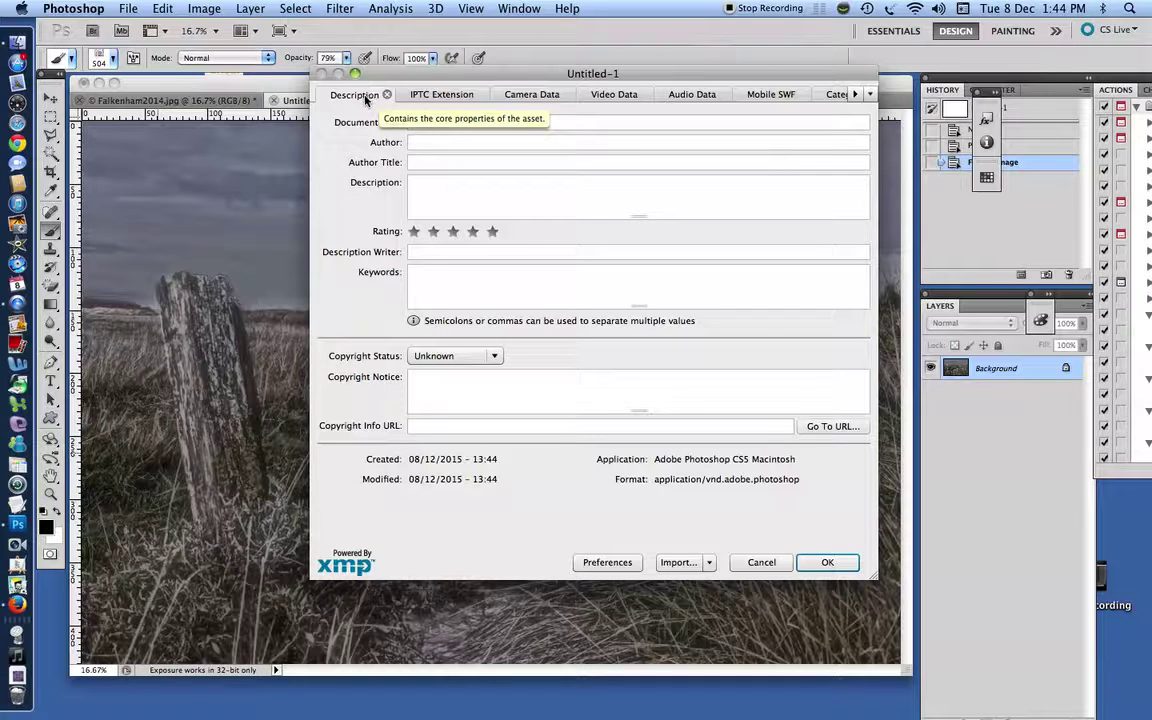
pyautogui.click(870, 94)
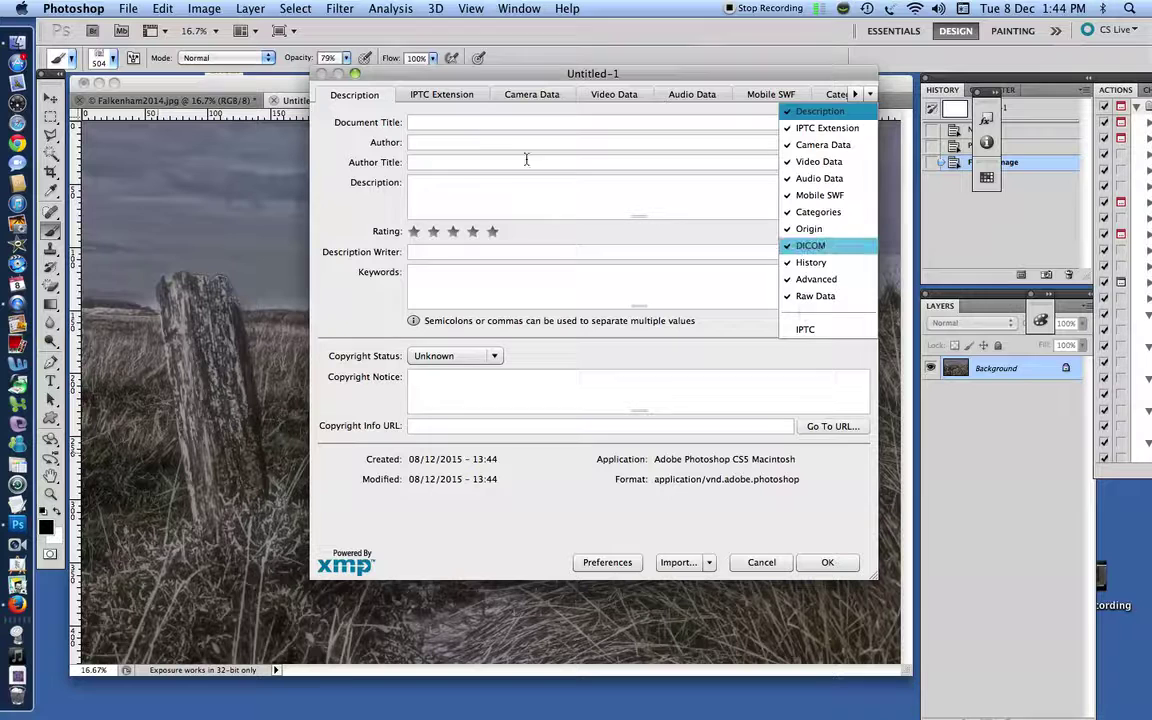
# Fill in document title 'Falkenham 2014', the author's name and author title photojournalist
pyautogui.click(450, 124)
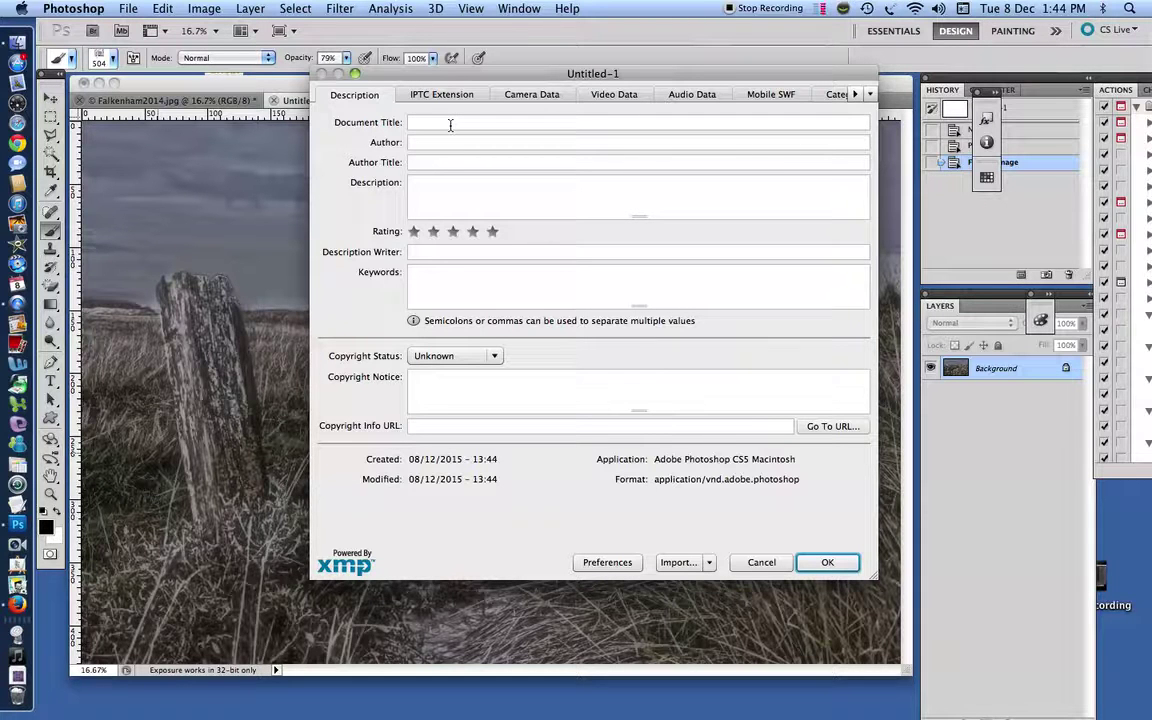
pyautogui.write('F')
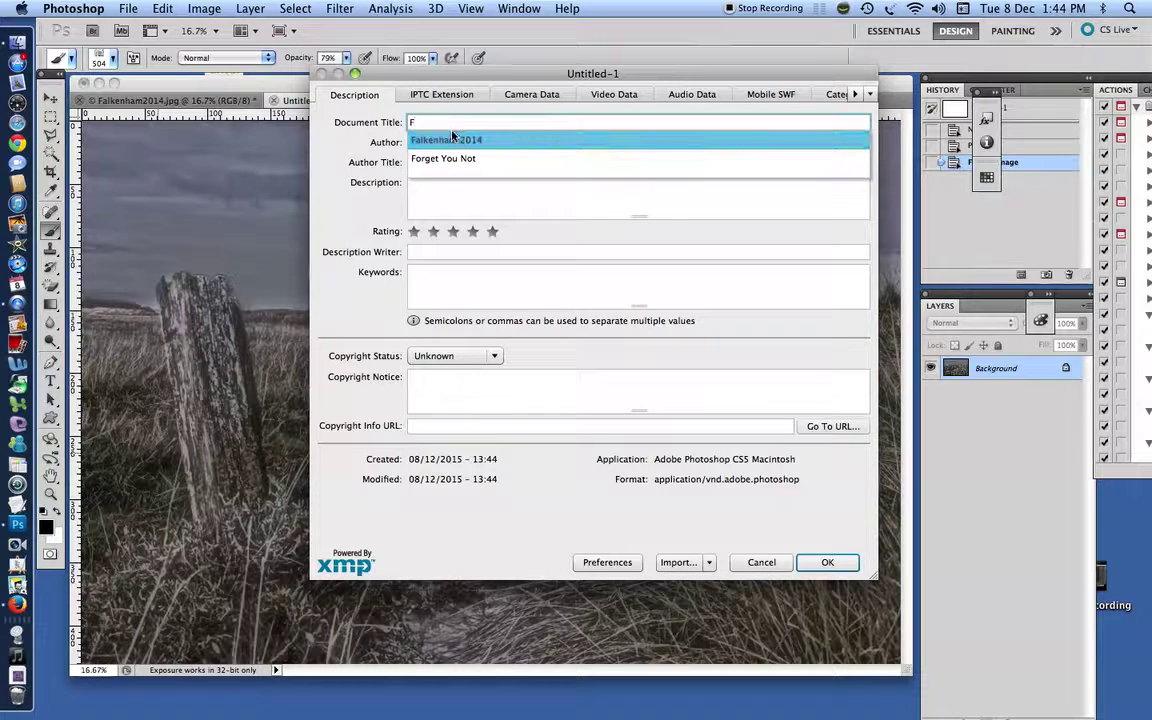
pyautogui.click(450, 140)
pyautogui.click(450, 142)
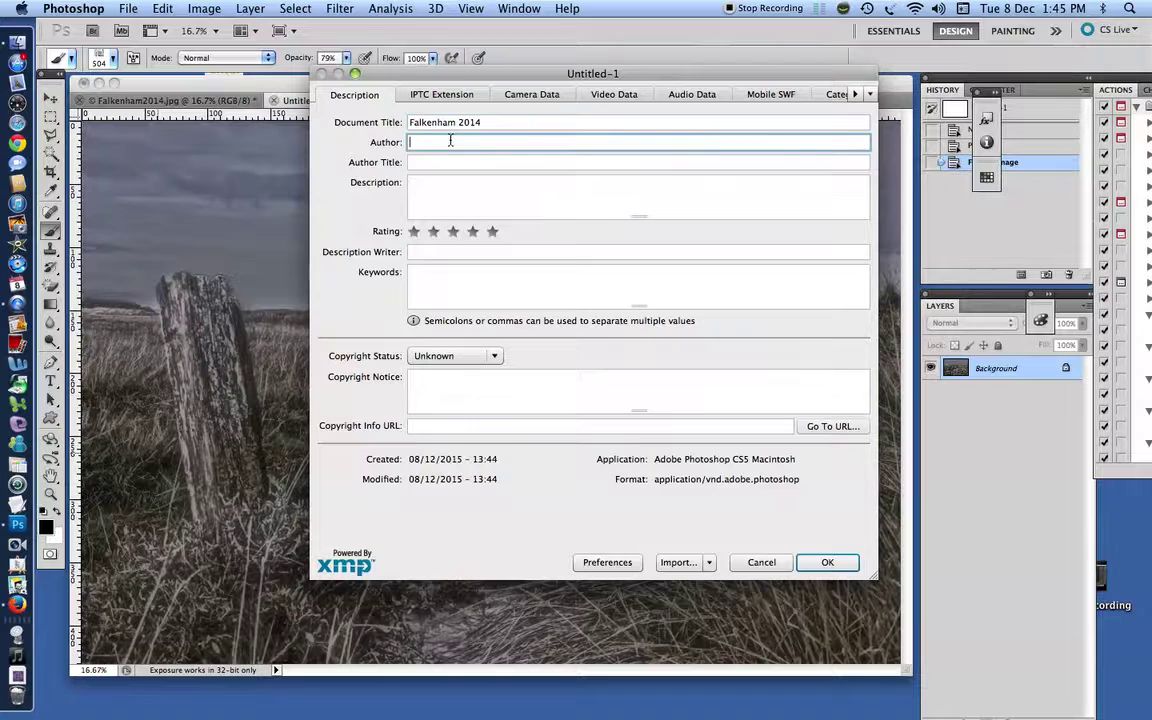
pyautogui.write('g')
pyautogui.click(450, 160)
pyautogui.click(451, 163)
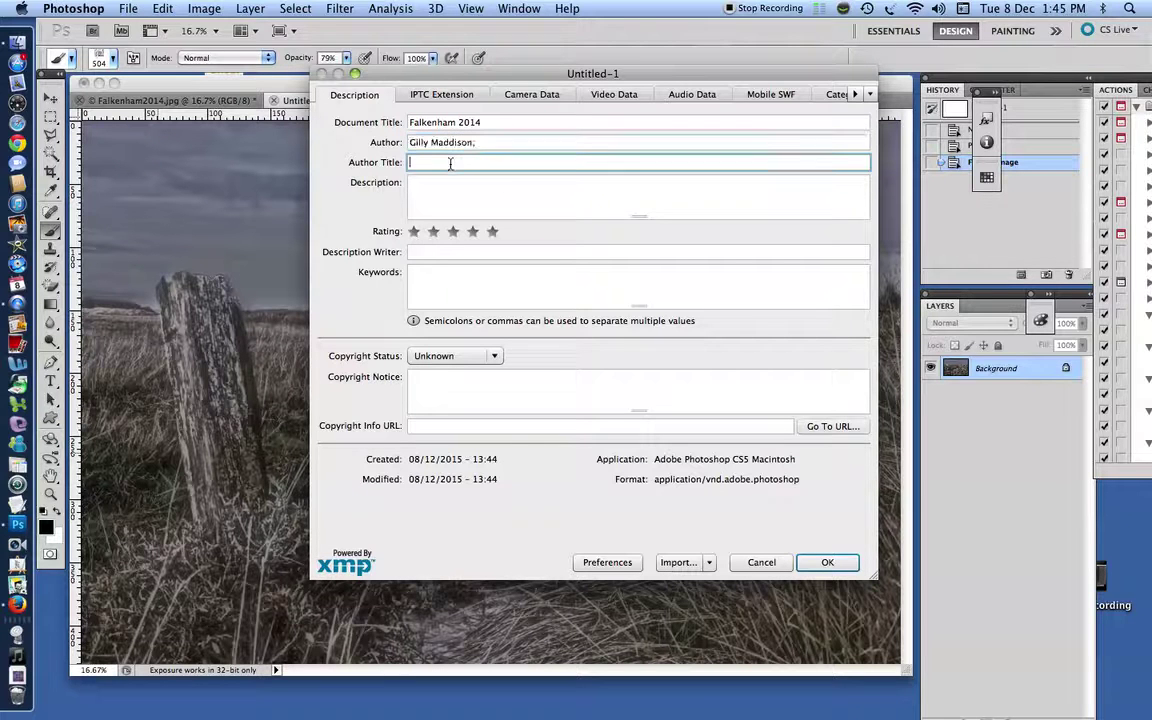
pyautogui.write('p')
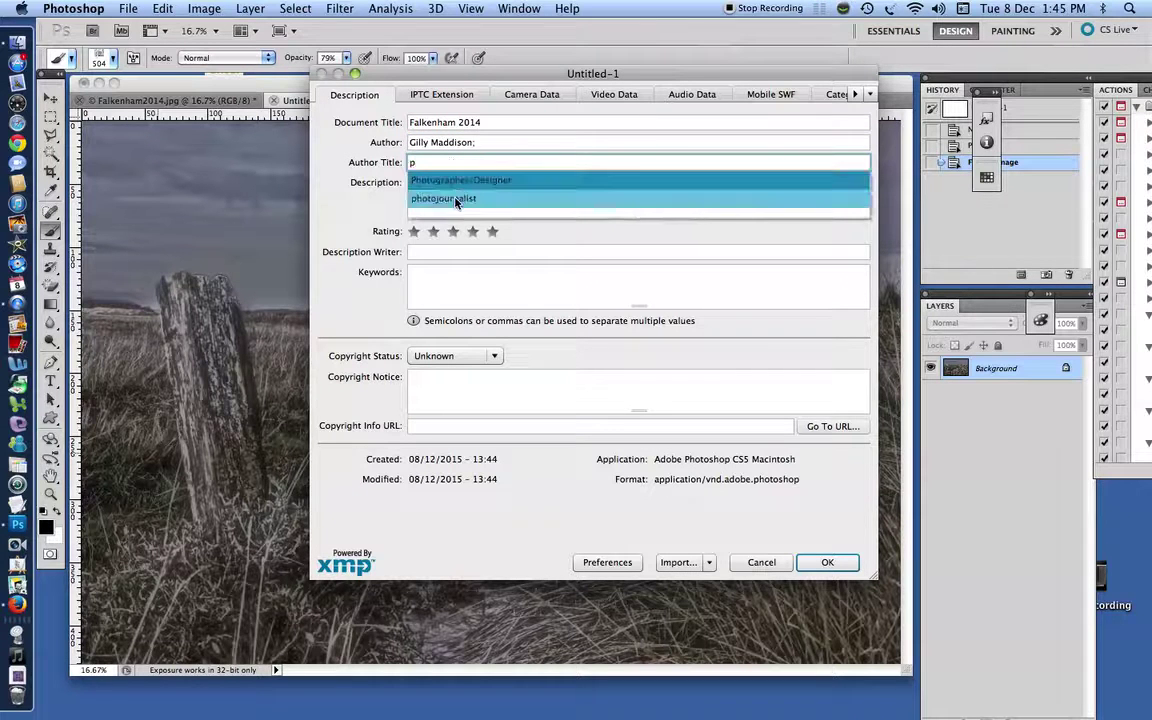
pyautogui.click(457, 195)
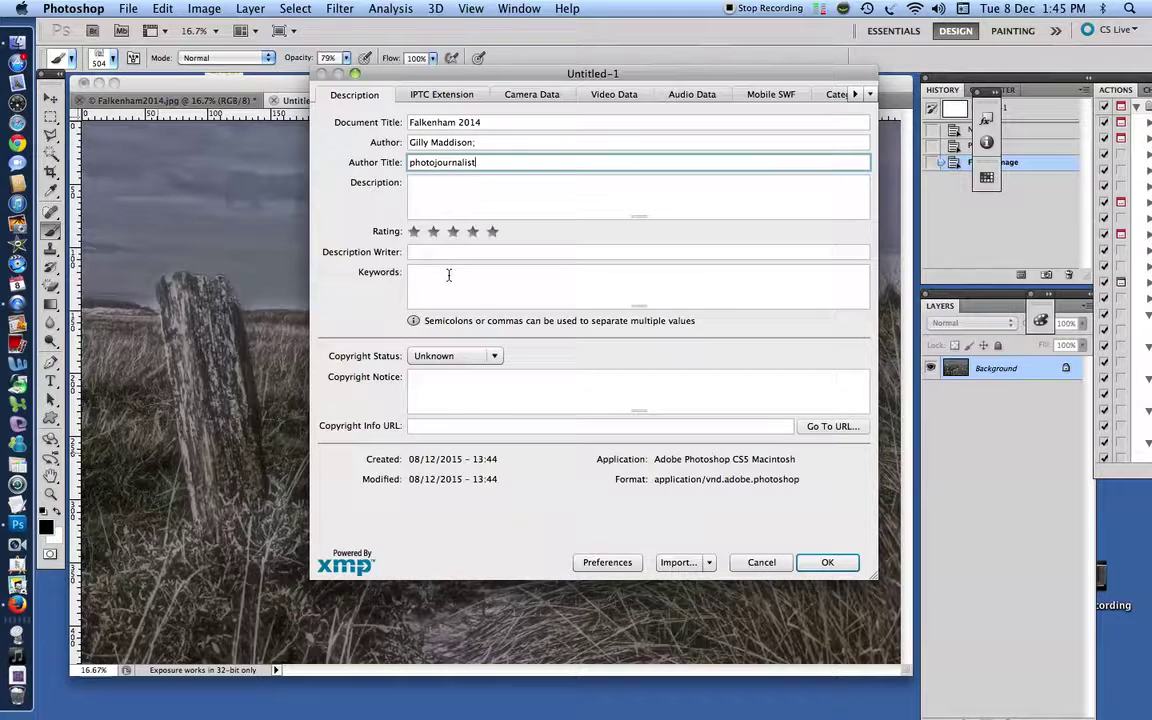
# Set Copyright Status to Copyrighted and fill the 2014 copyright notice and website URL
pyautogui.click(493, 357)
pyautogui.click(447, 391)
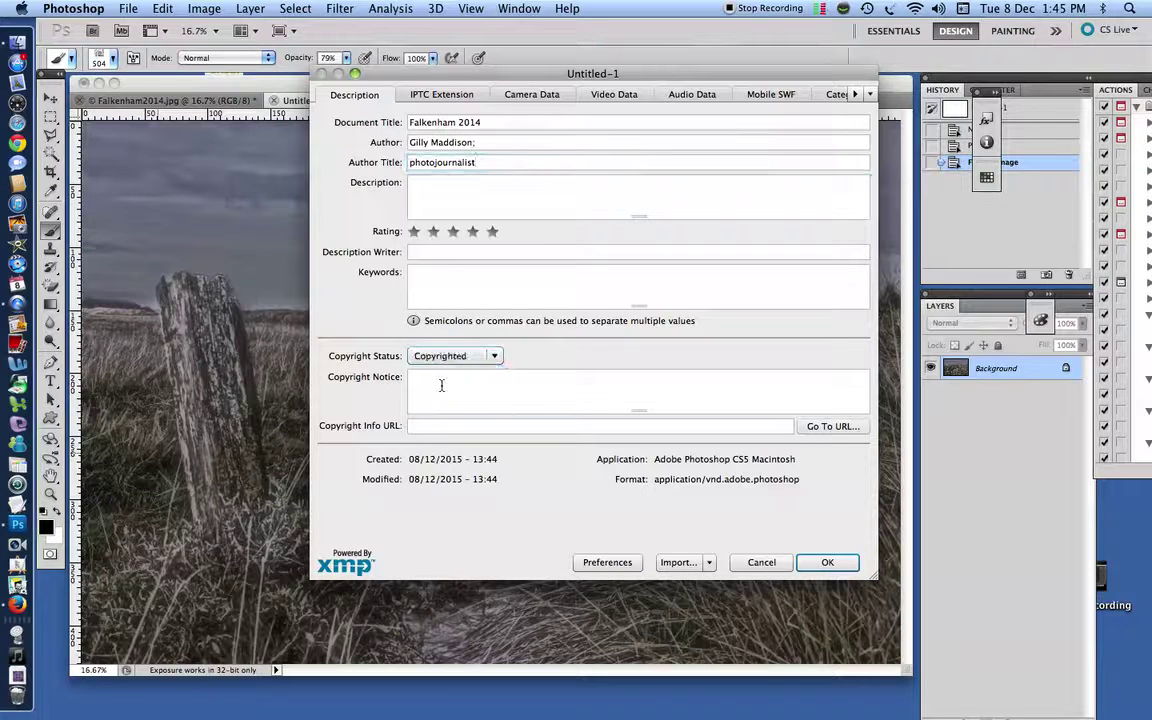
pyautogui.click(441, 385)
pyautogui.write('©')
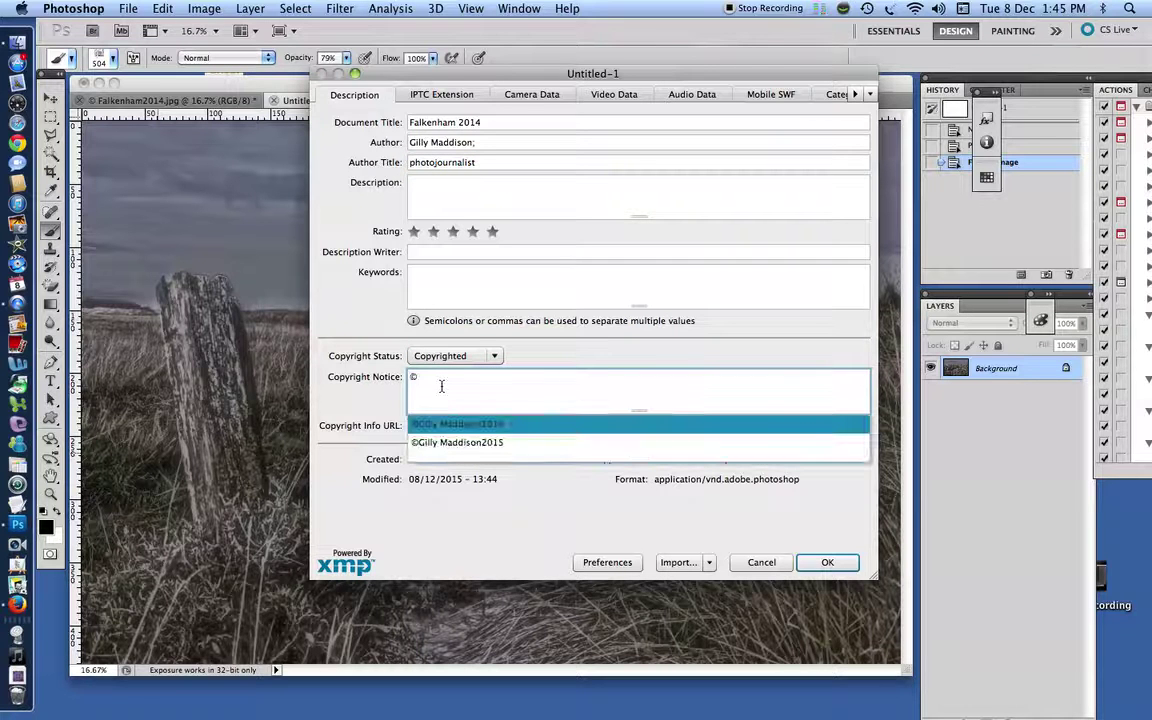
pyautogui.click(436, 424)
pyautogui.click(432, 427)
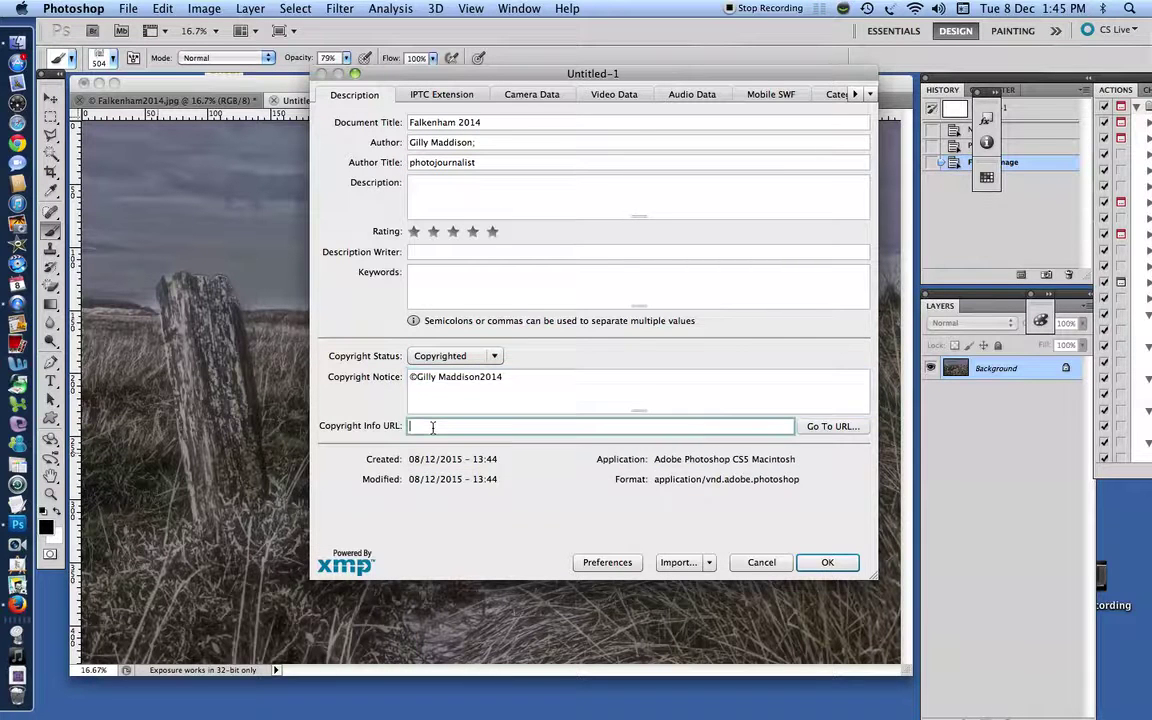
pyautogui.write('w')
pyautogui.click(460, 445)
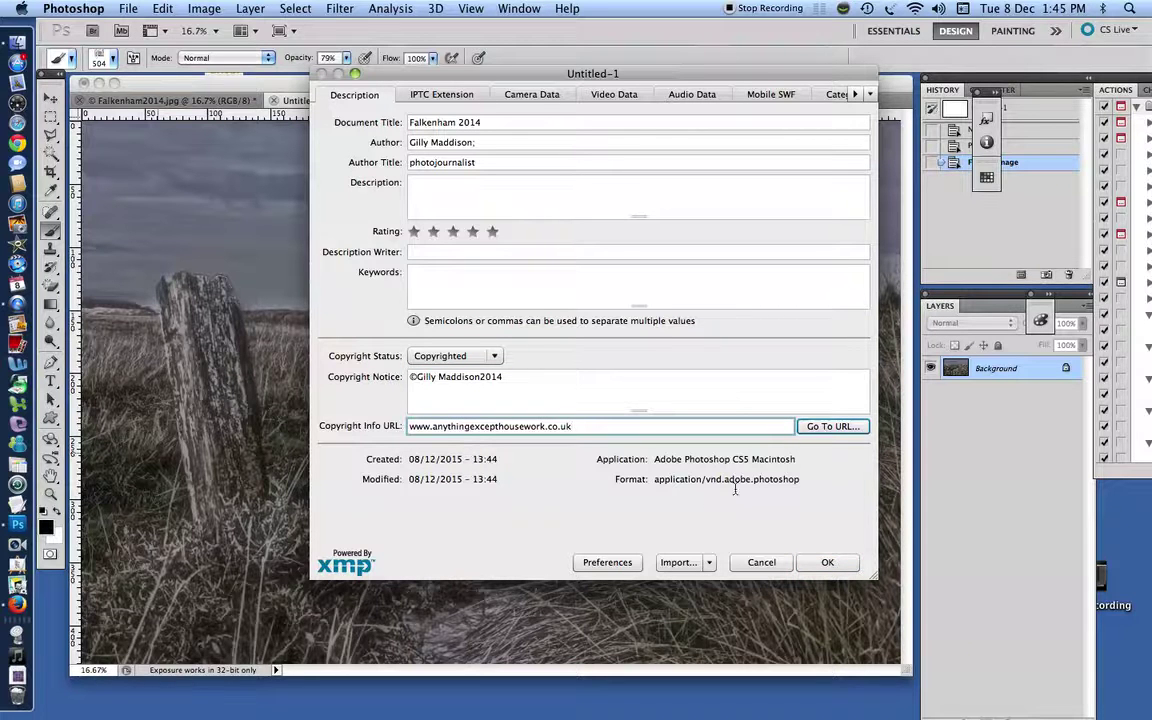
# Confirm the File Info dialog so Untitled-1 carries the © copyright mark
pyautogui.click(827, 562)
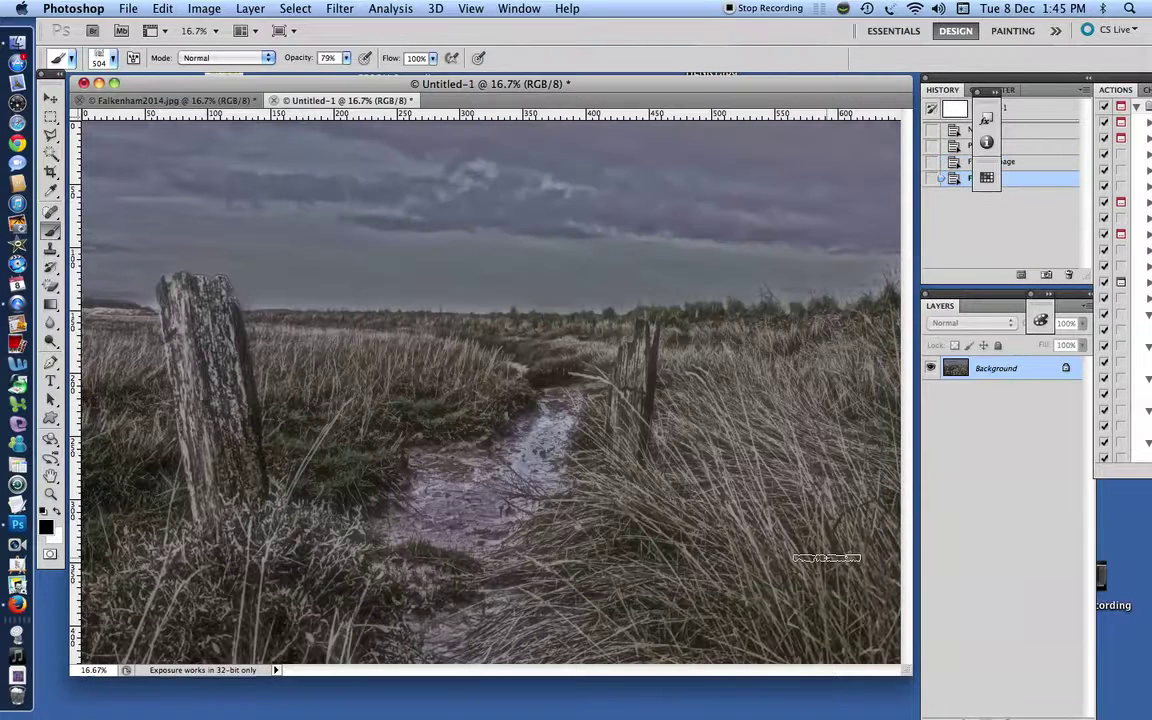